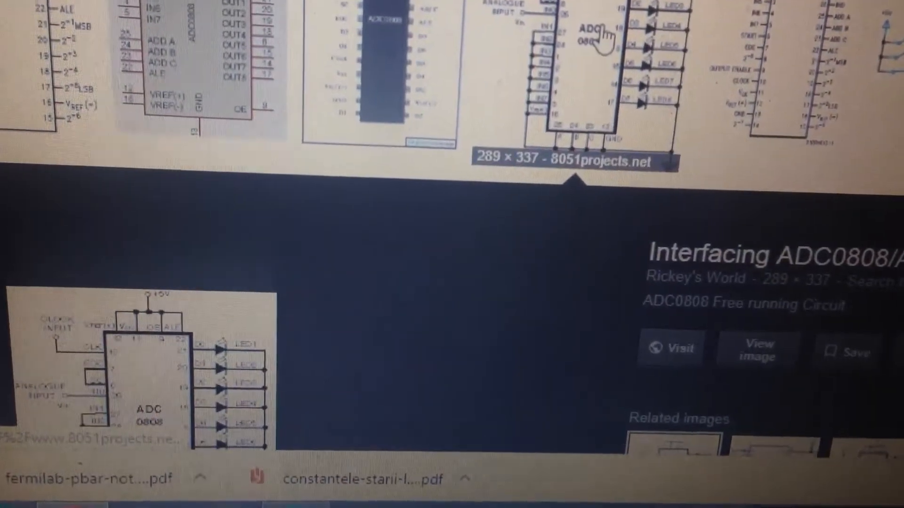
Close the enlarged ADC0808 circuit preview to restore the full image results grid.
click(600, 40)
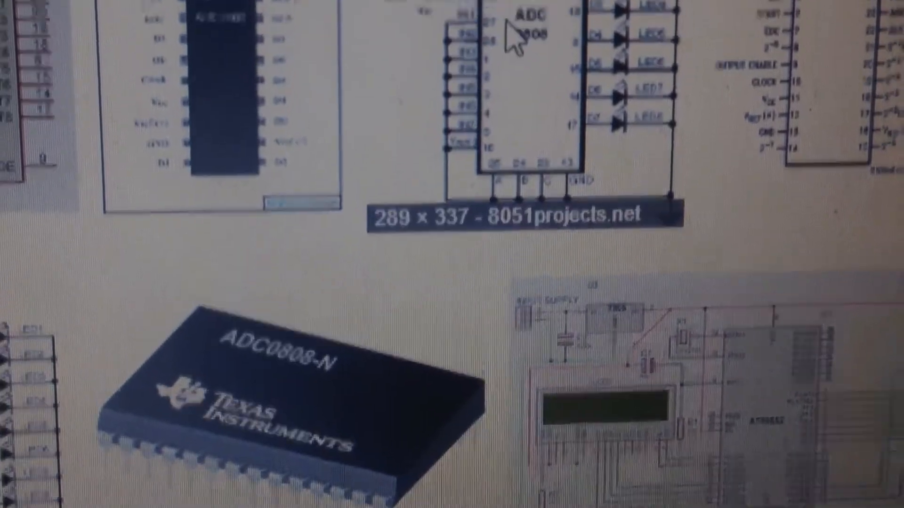
click(514, 36)
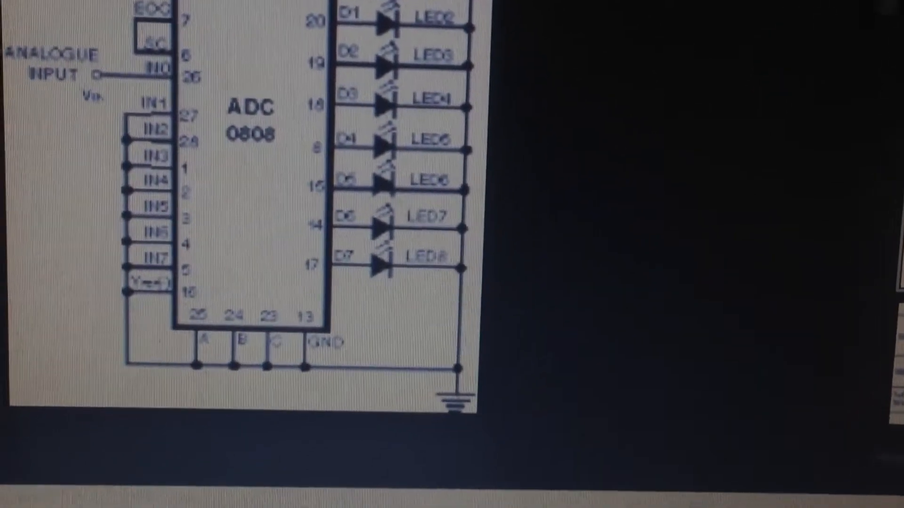
scroll(650, 67, down, 5)
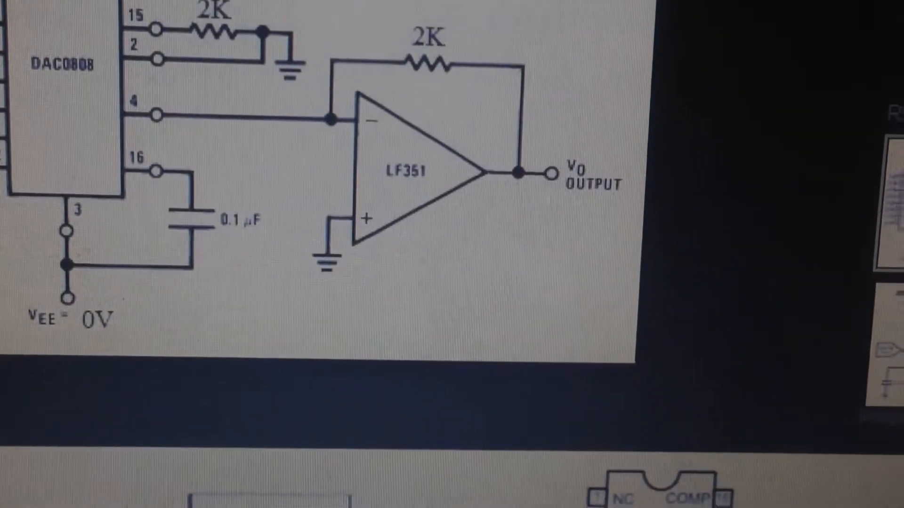